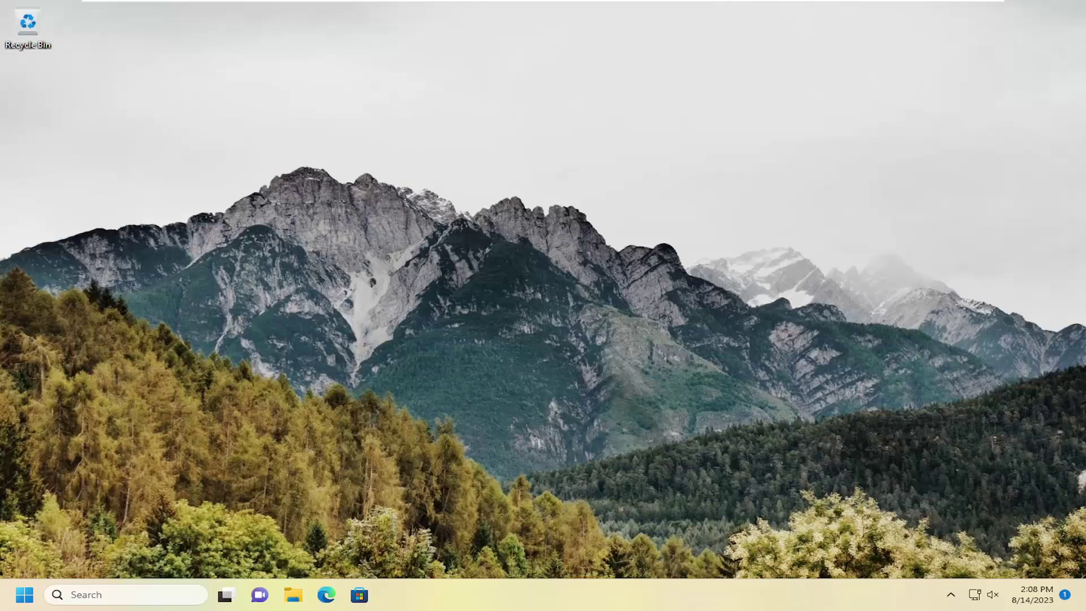
# - Launch Command Prompt as administrator from a 'cmd' search, accepting the UAC prompt
pyautogui.click(110, 595)
pyautogui.write('cmd')
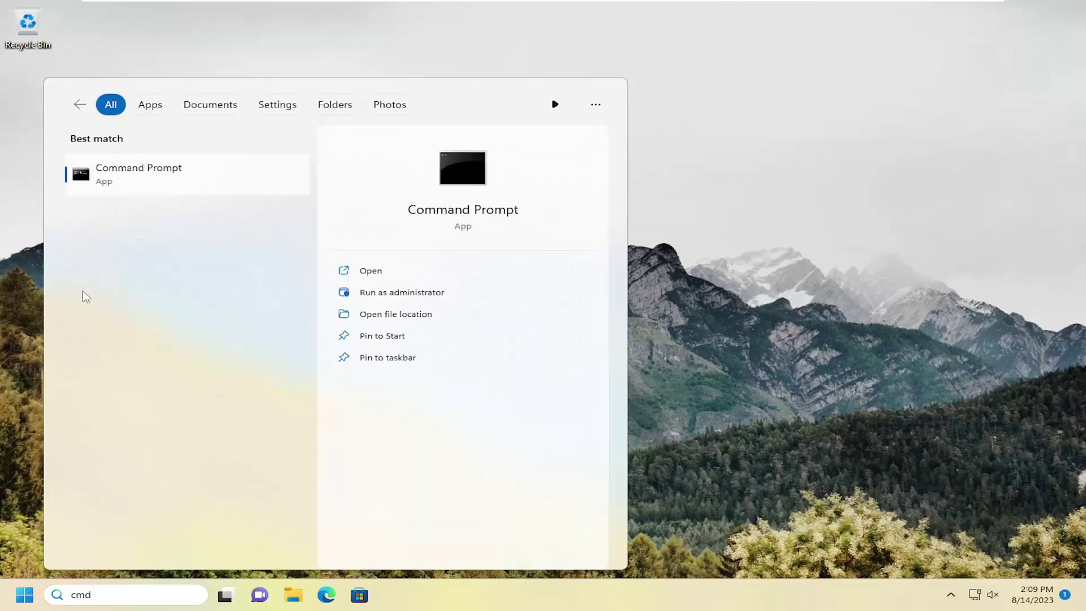
pyautogui.rightClick(131, 176)
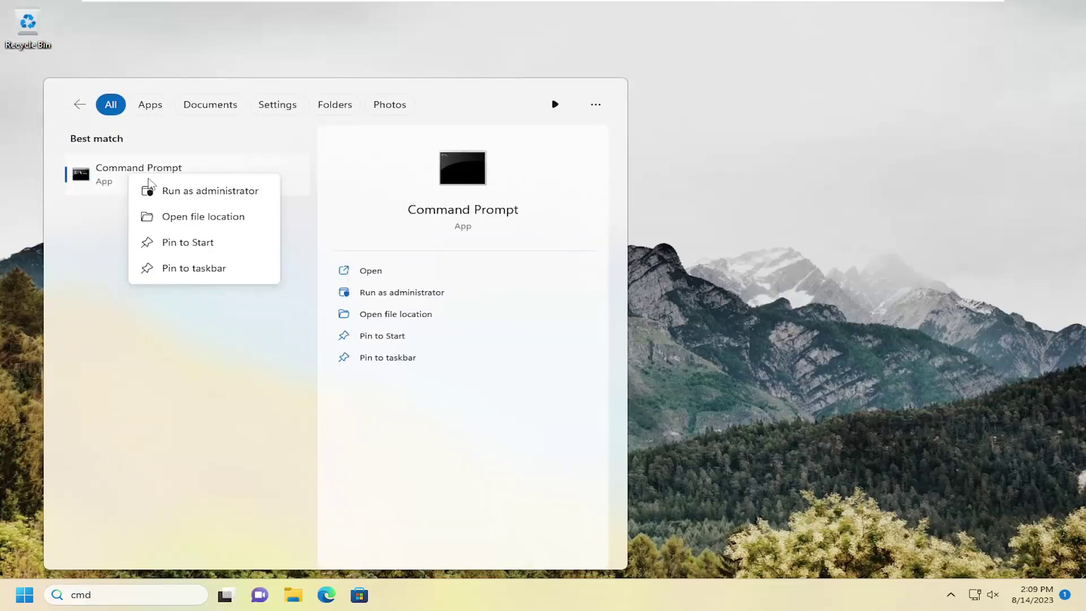
pyautogui.click(182, 192)
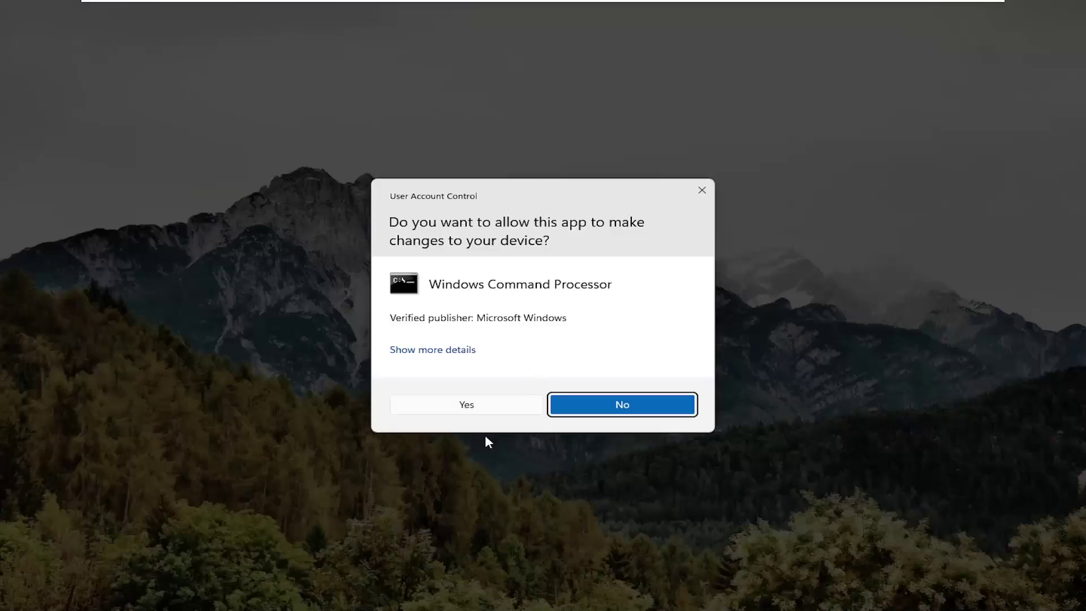
pyautogui.click(470, 404)
pyautogui.moveTo(454, 109); pyautogui.dragTo(523, 90)
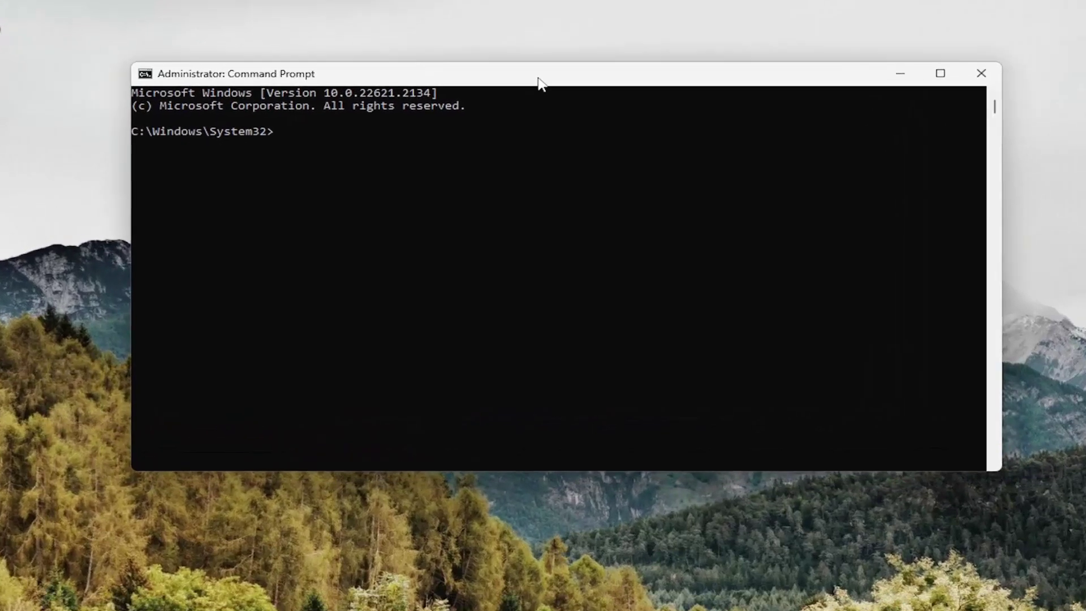
# - Run 'ipconfig /flushdns' and 'netsh winsock reset' to flush DNS and reset Winsock
pyautogui.write('ipconfig /flus')
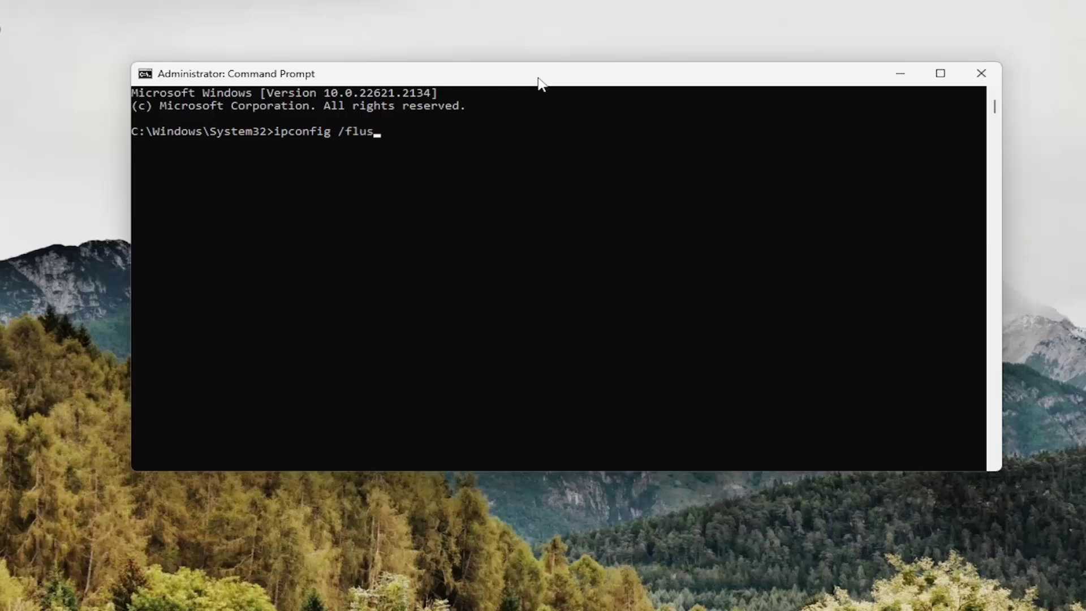
pyautogui.write('hdns')
pyautogui.press('Return')
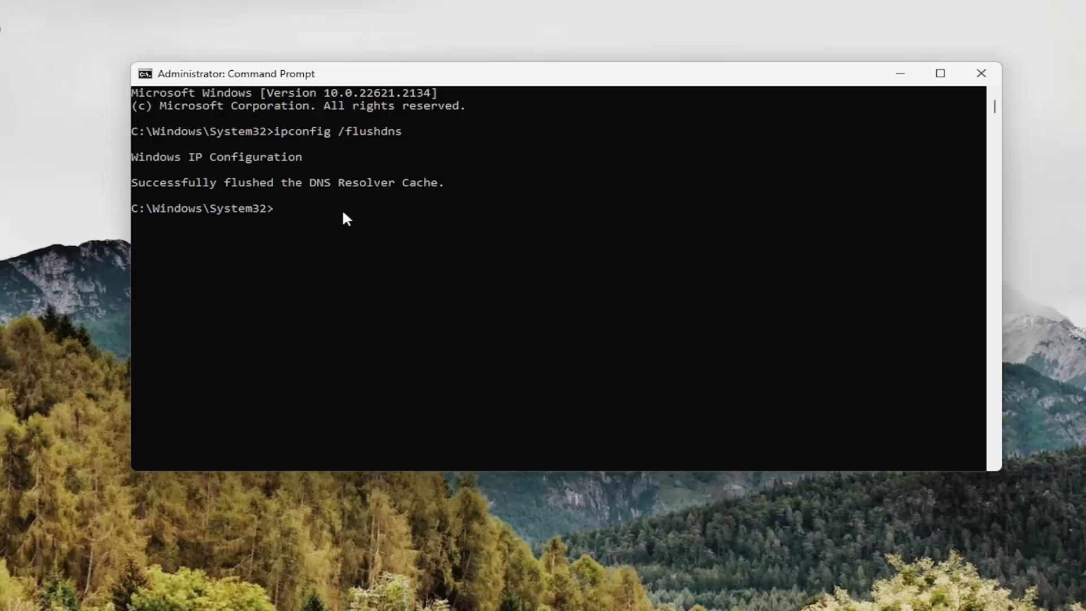
pyautogui.write('netsh winsock reset')
pyautogui.press('Return')
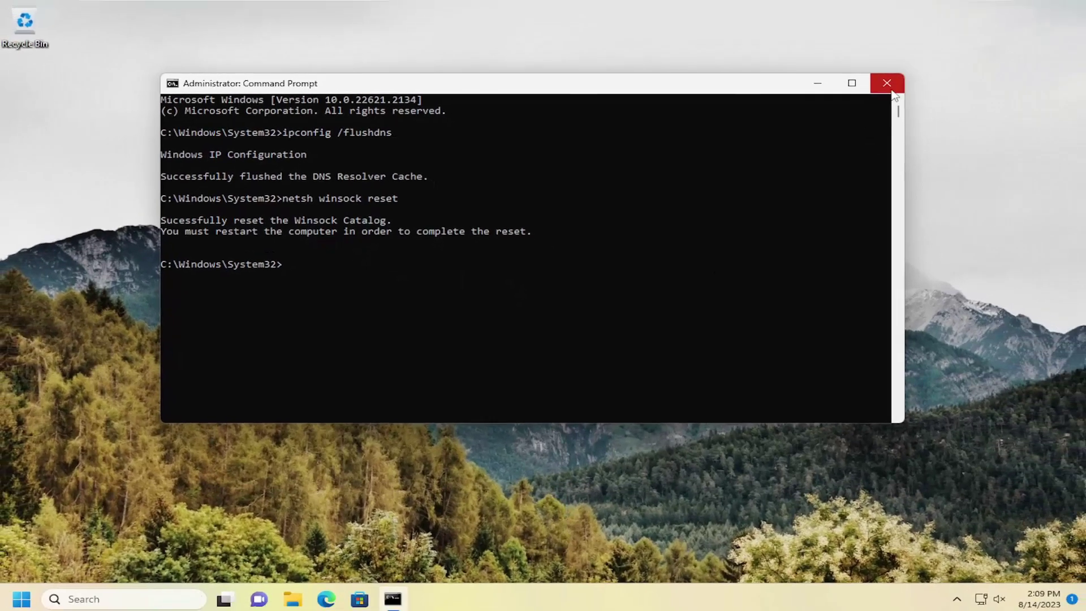
# - Close Command Prompt and restart the PC from the Start button's Shut down or sign out menu
pyautogui.click(892, 91)
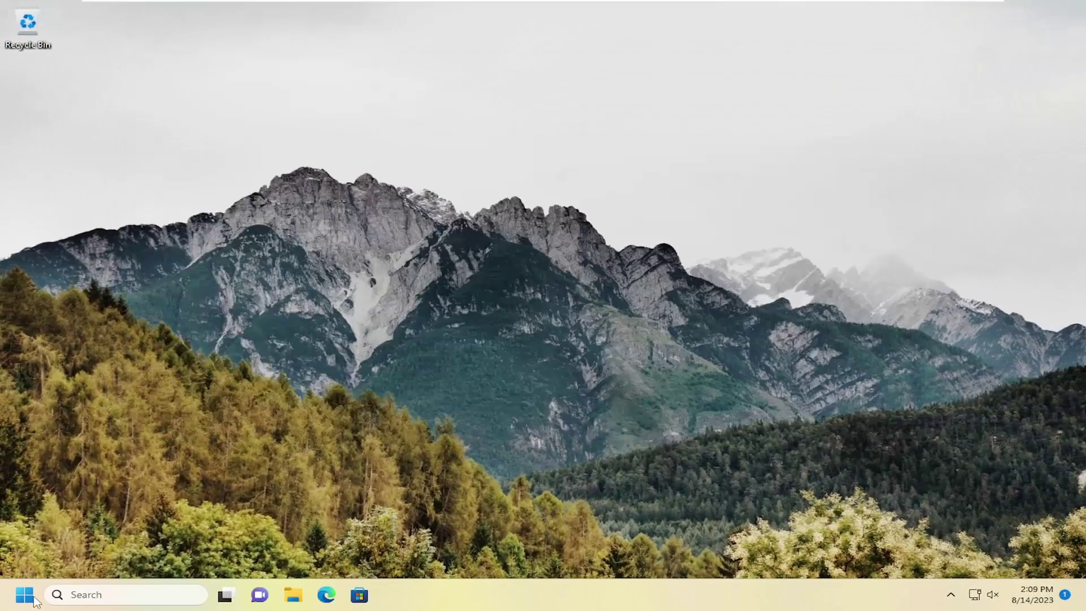
pyautogui.rightClick(22, 599)
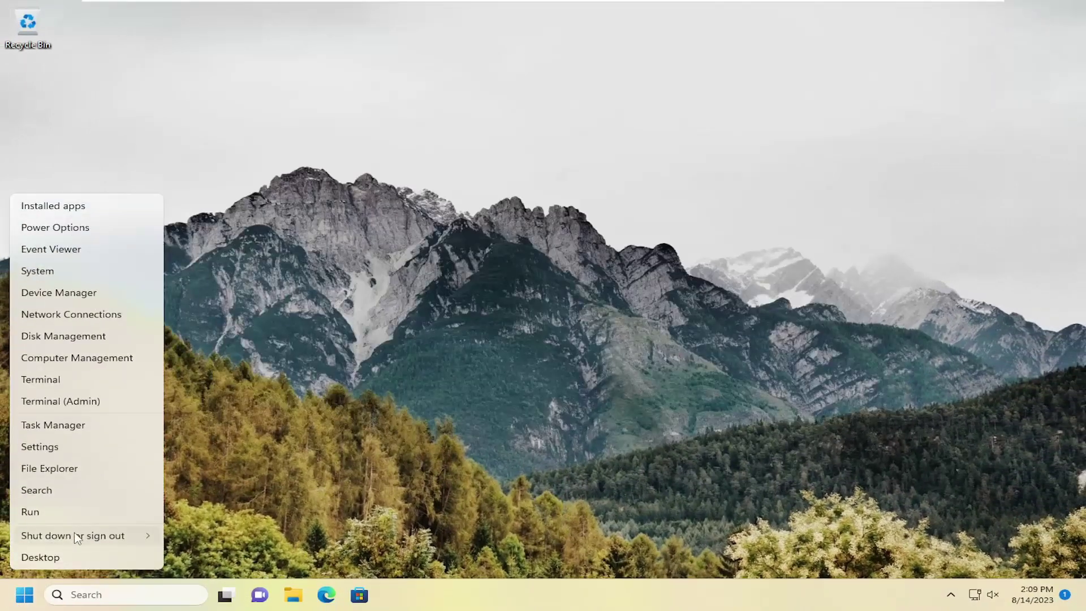
pyautogui.moveTo(78, 538)
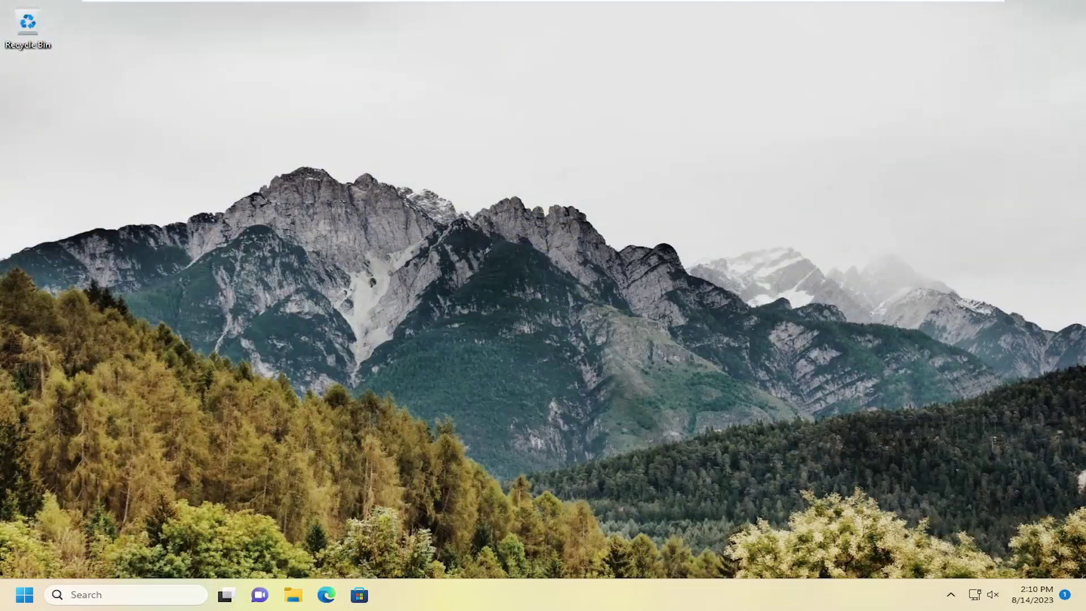
# - Open Troubleshoot settings via a 'troubleshoot' search and browse the Other troubleshooters list
pyautogui.click(72, 598)
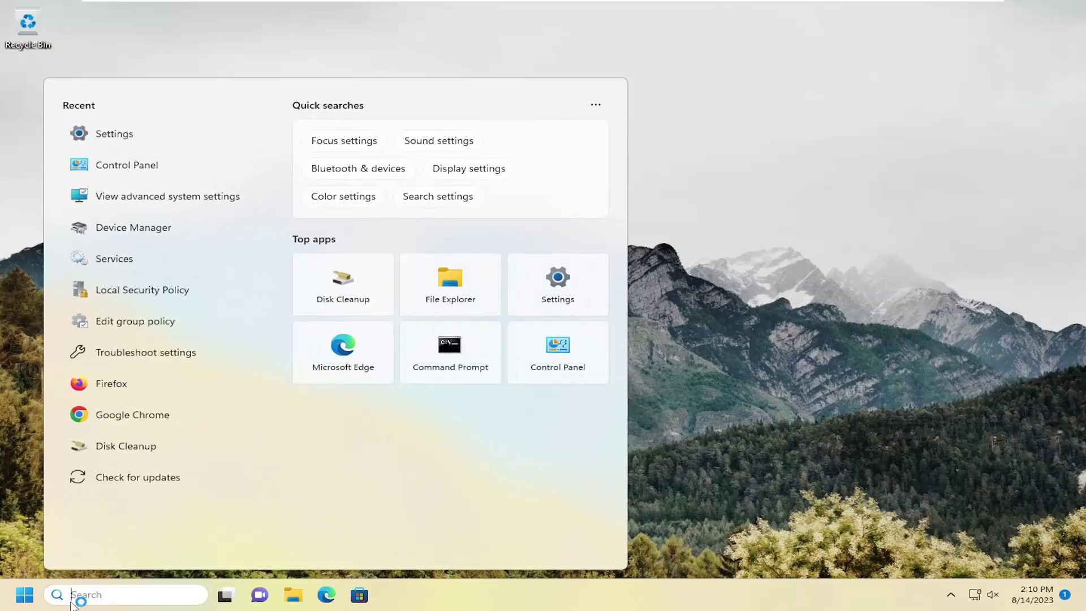
pyautogui.write('troubleshoot settings')
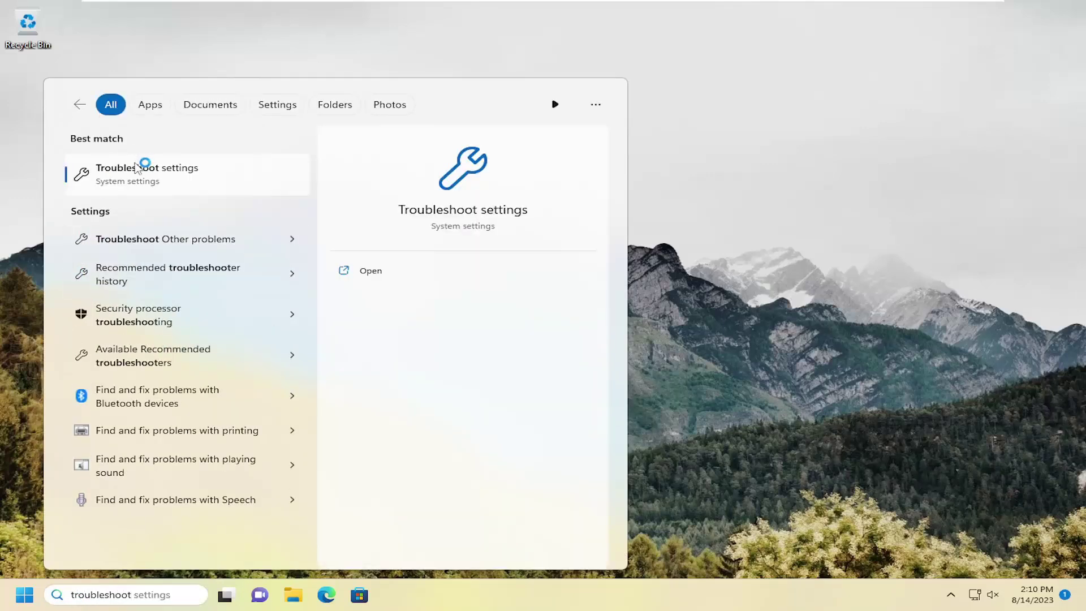
pyautogui.click(135, 174)
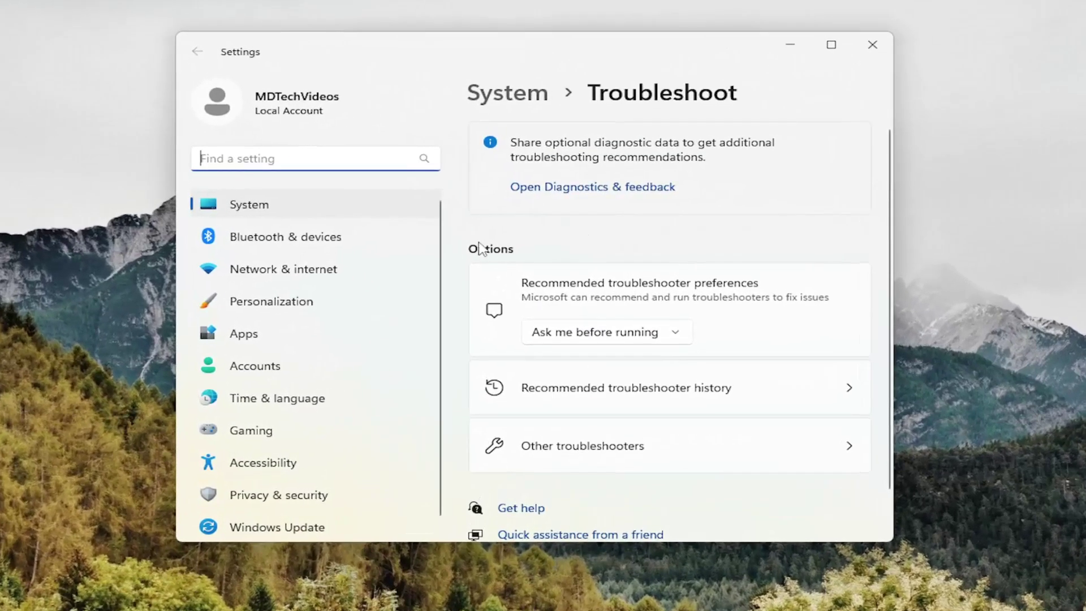
pyautogui.click(564, 463)
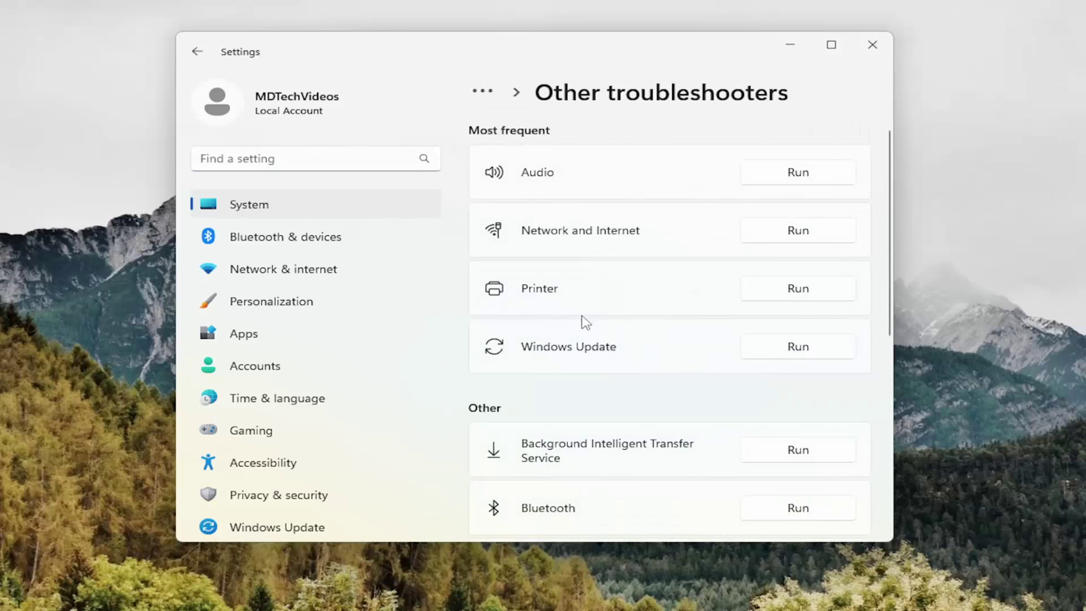
pyautogui.scroll(-2, 507, 406)
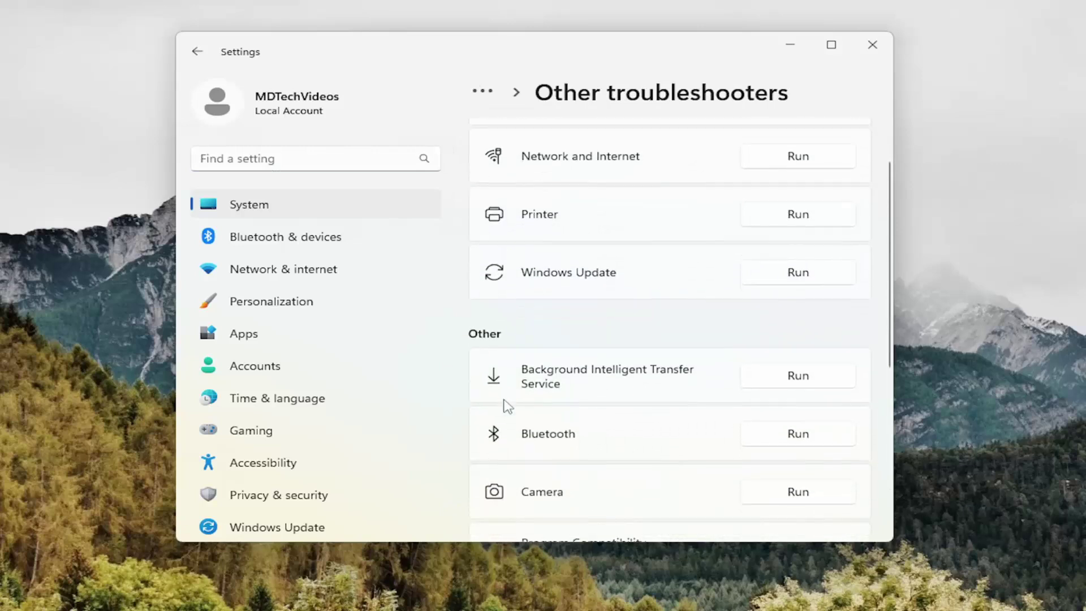
pyautogui.scroll(-5, 507, 406)
pyautogui.scroll(6, 509, 395)
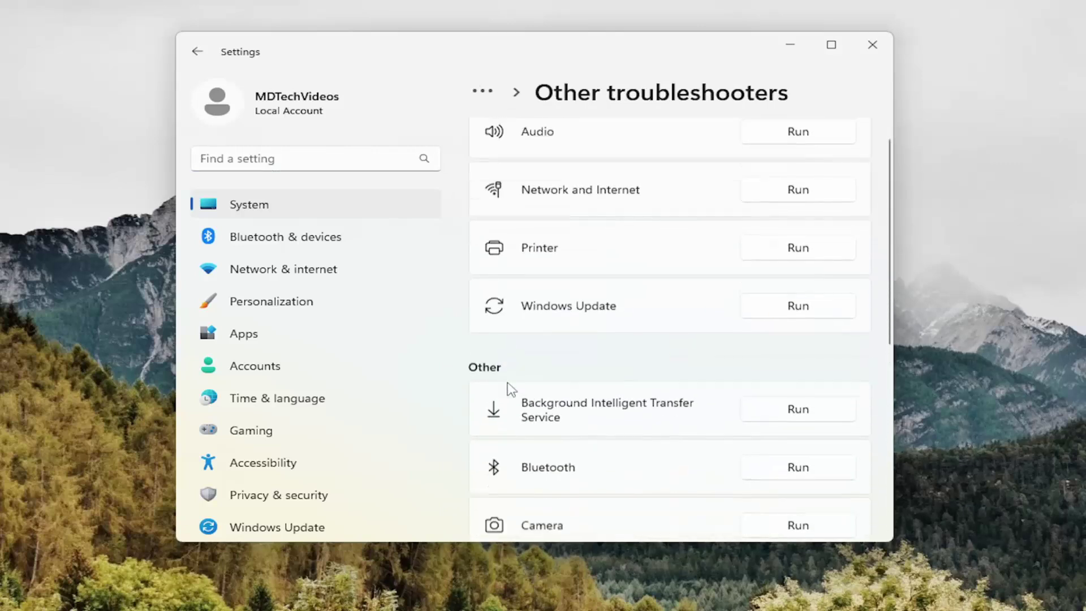
pyautogui.scroll(-1, 509, 389)
pyautogui.scroll(2, 506, 378)
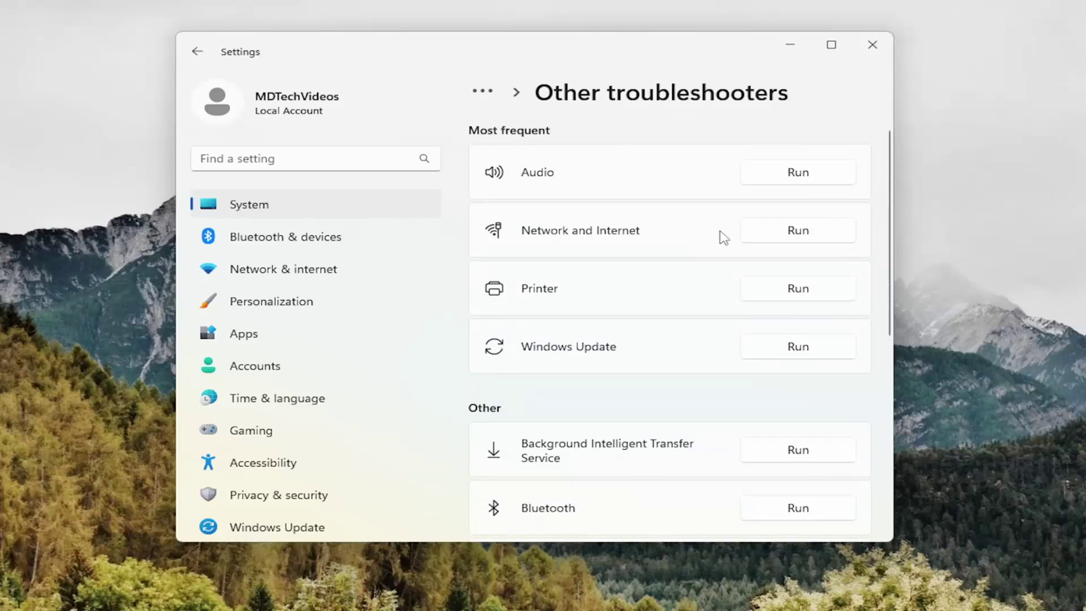
# - Run the Network and Internet troubleshooter, review its no-problems result, and close Get Help
pyautogui.click(792, 236)
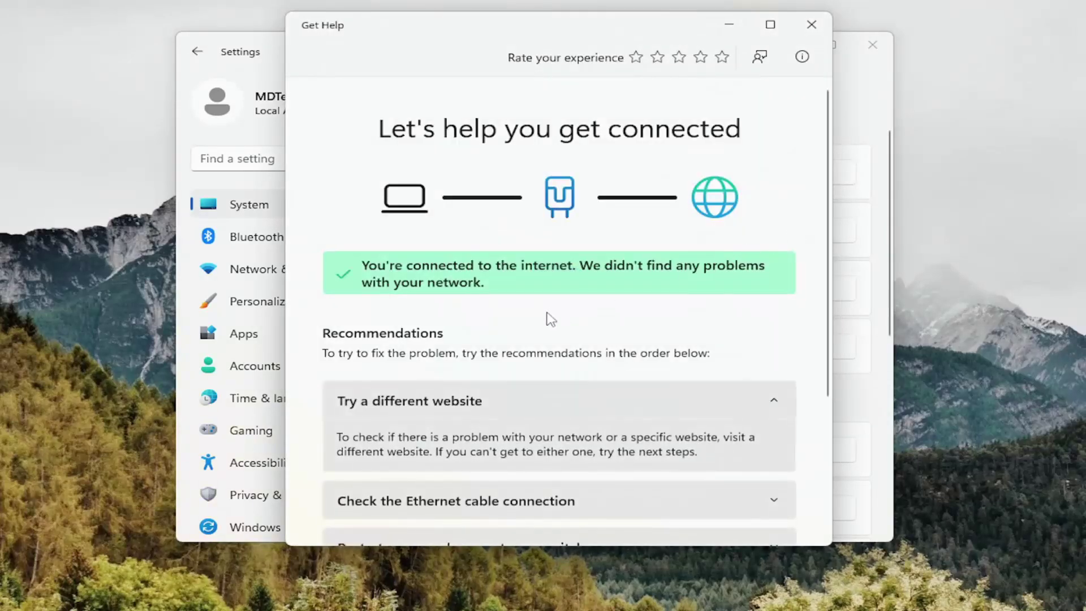
pyautogui.scroll(-2, 455, 310)
pyautogui.scroll(-1, 455, 310)
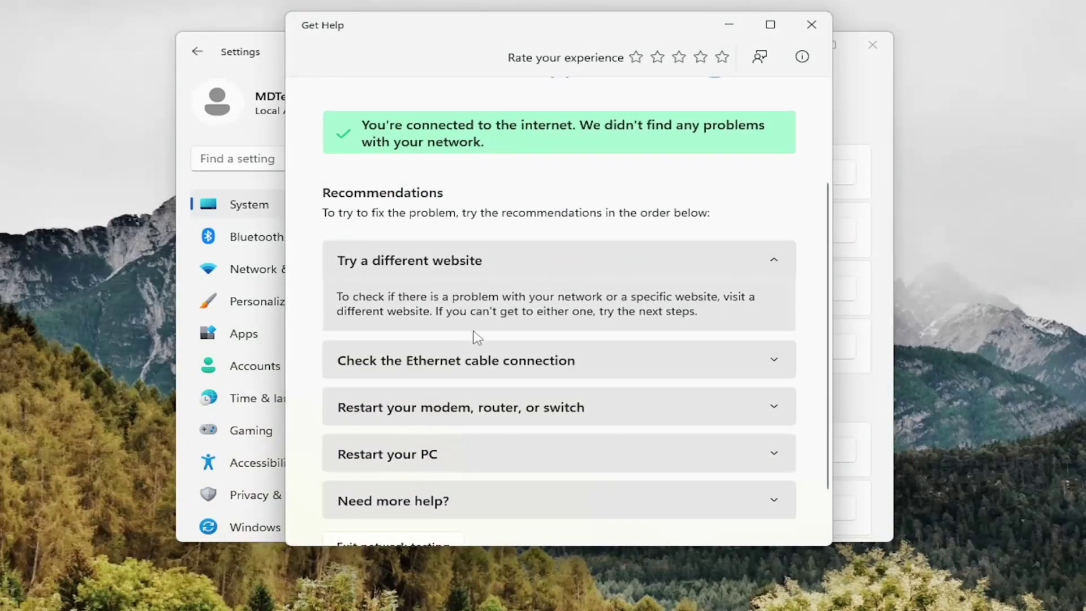
pyautogui.scroll(3, 523, 164)
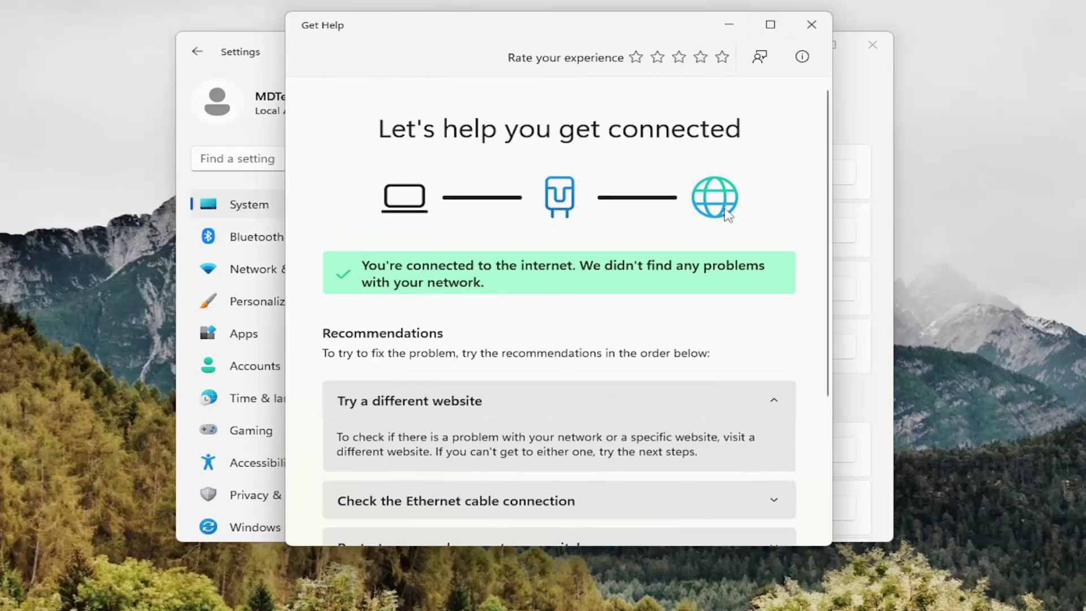
pyautogui.click(810, 25)
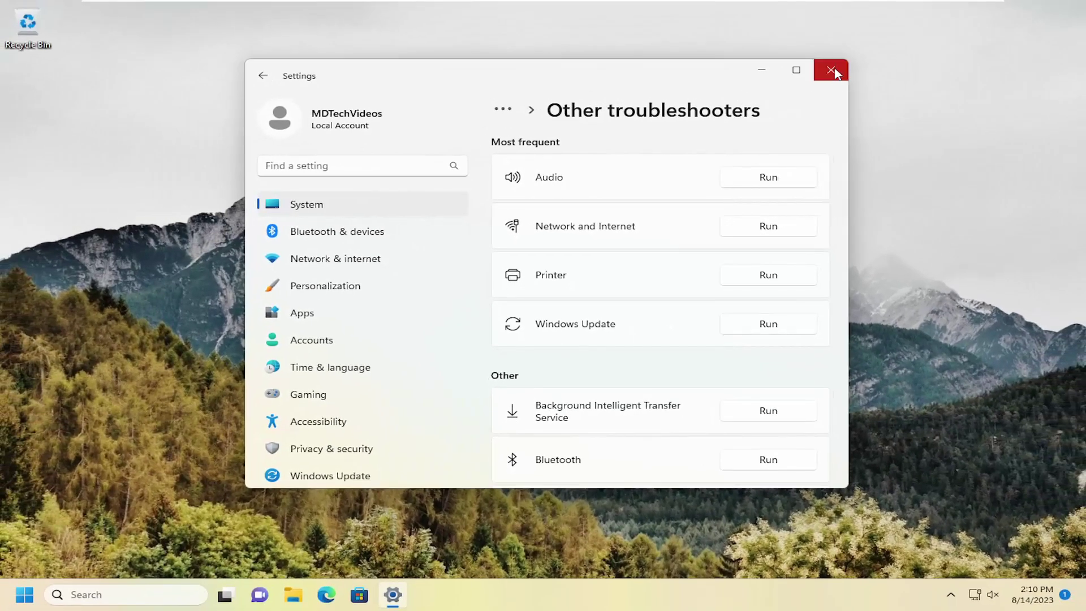
# - Close Settings, open Create a restore point, confirm C: protection is Off, and dismiss with OK
pyautogui.click(831, 70)
pyautogui.press('super')
pyautogui.write('s')
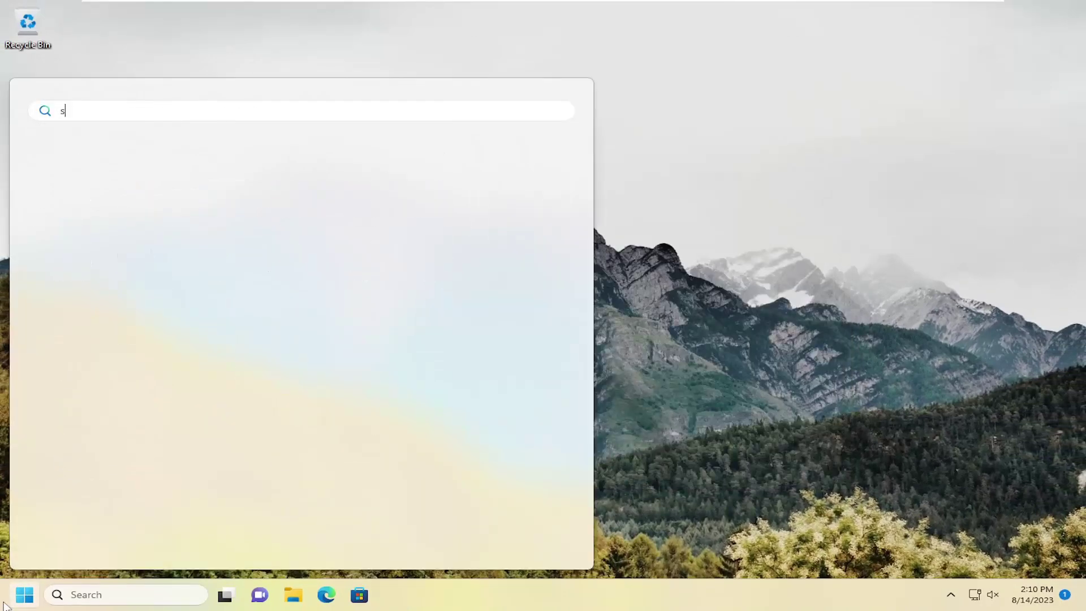
pyautogui.press('BackSpace')
pyautogui.write('restor')
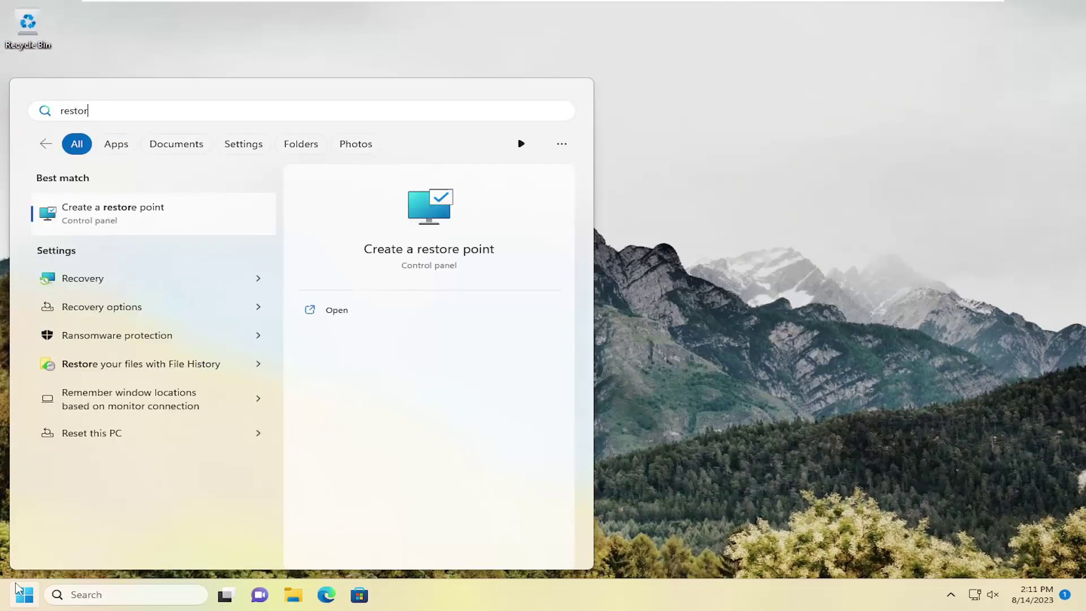
pyautogui.write('e')
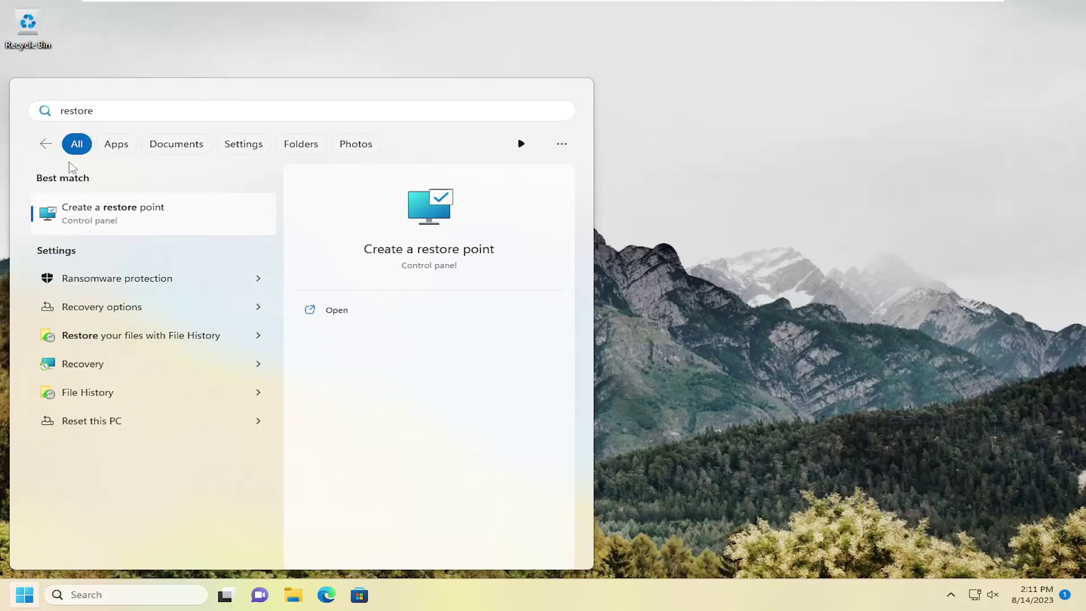
pyautogui.click(120, 217)
pyautogui.moveTo(261, 66); pyautogui.dragTo(535, 109)
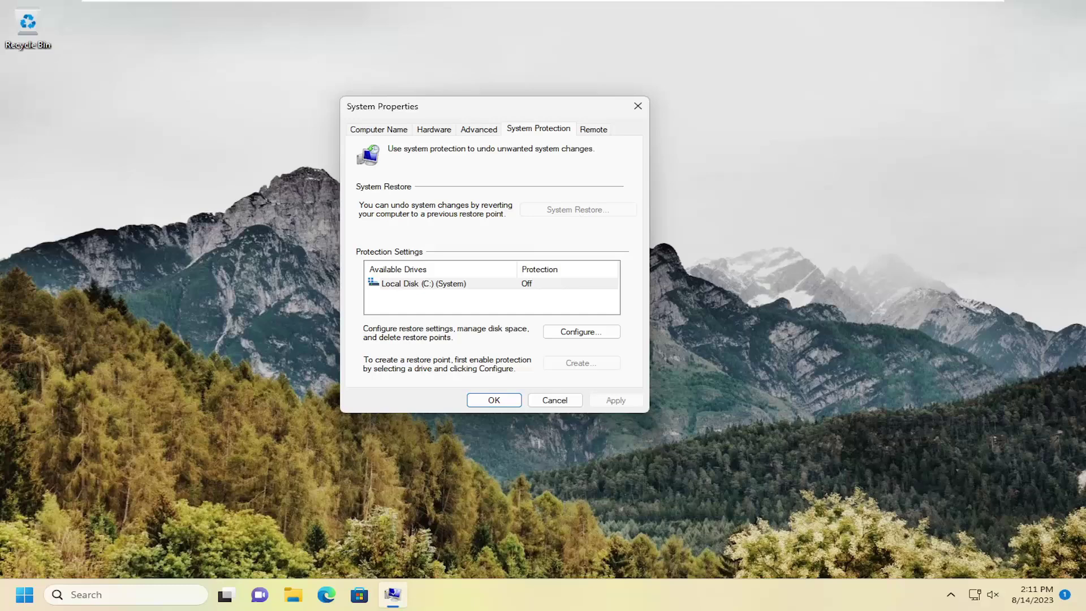
pyautogui.click(493, 402)
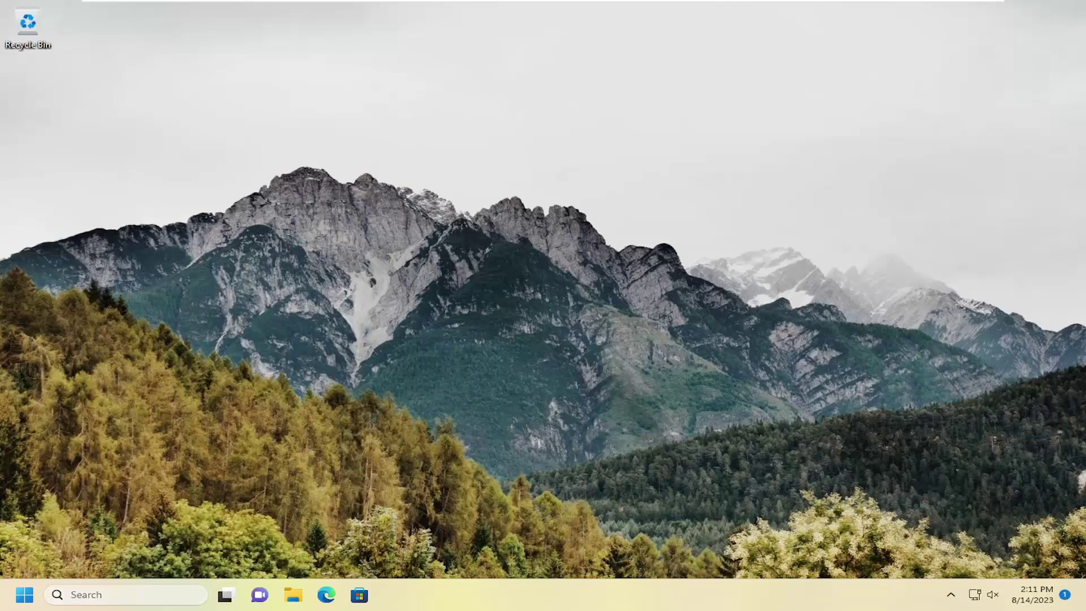
# - Open Settings > Network & internet > Advanced network settings > Network reset
pyautogui.click(114, 595)
pyautogui.write('settings')
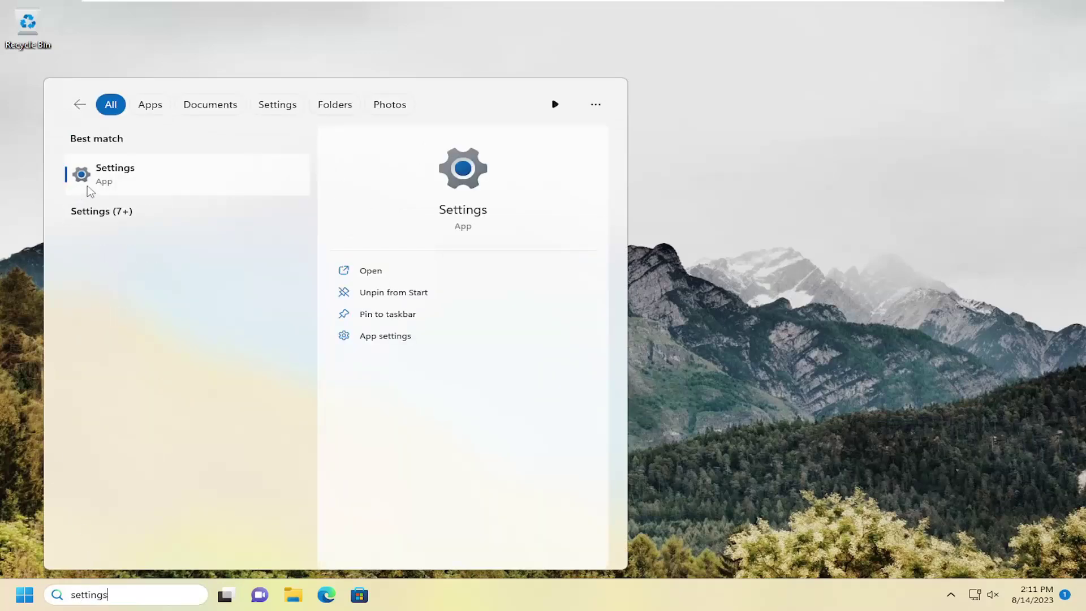
pyautogui.click(128, 177)
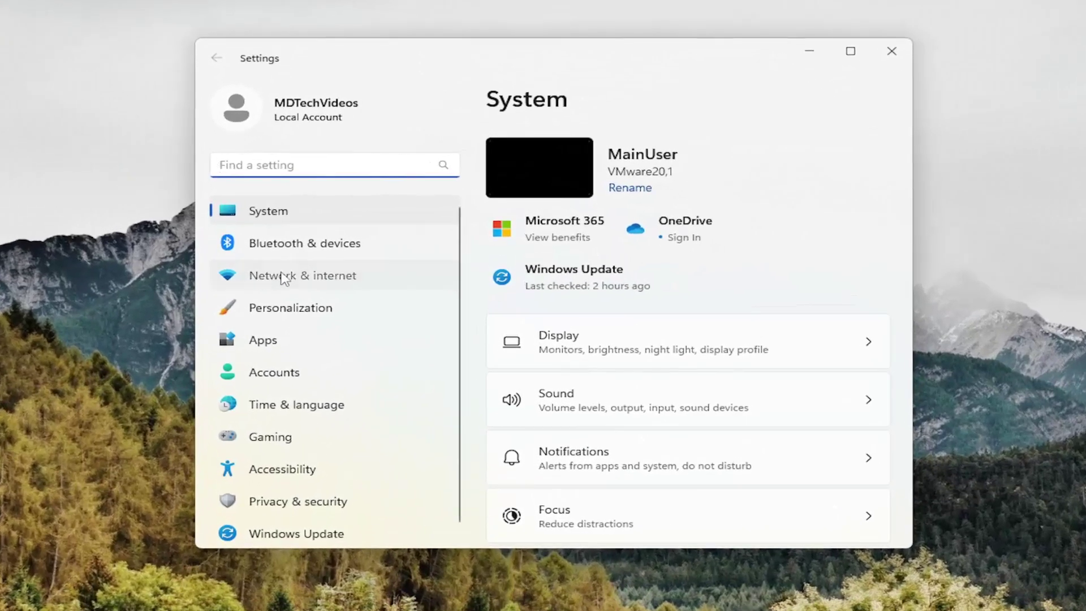
pyautogui.click(298, 270)
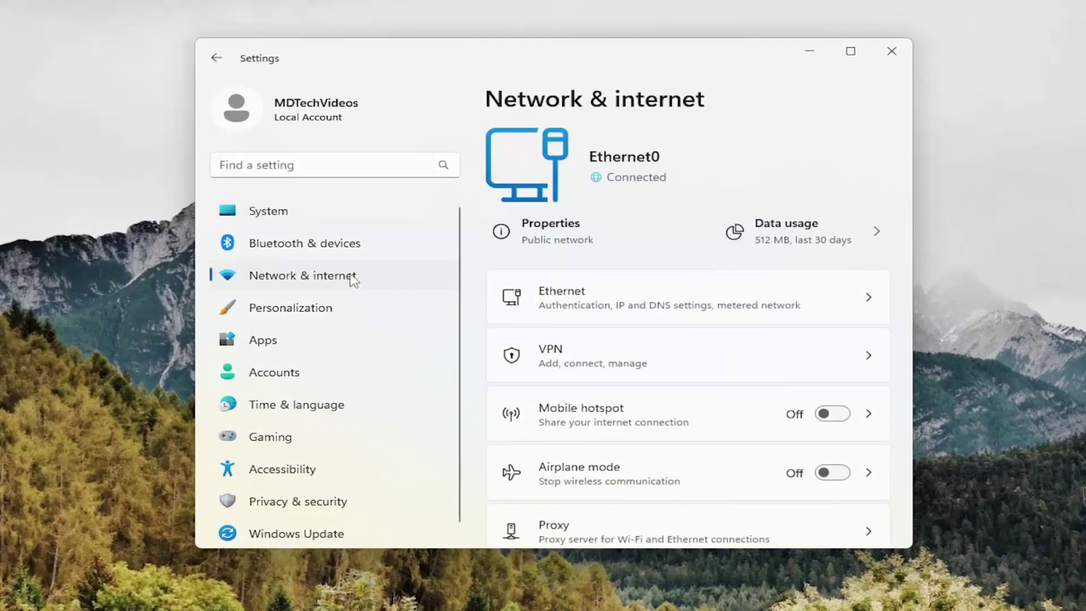
pyautogui.scroll(-3, 693, 295)
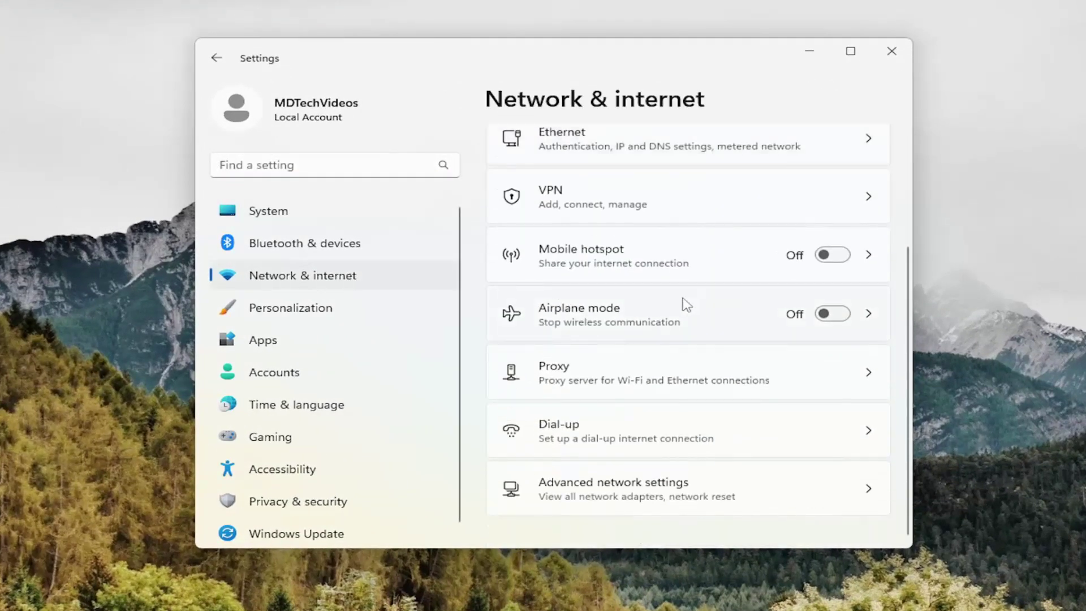
pyautogui.click(604, 490)
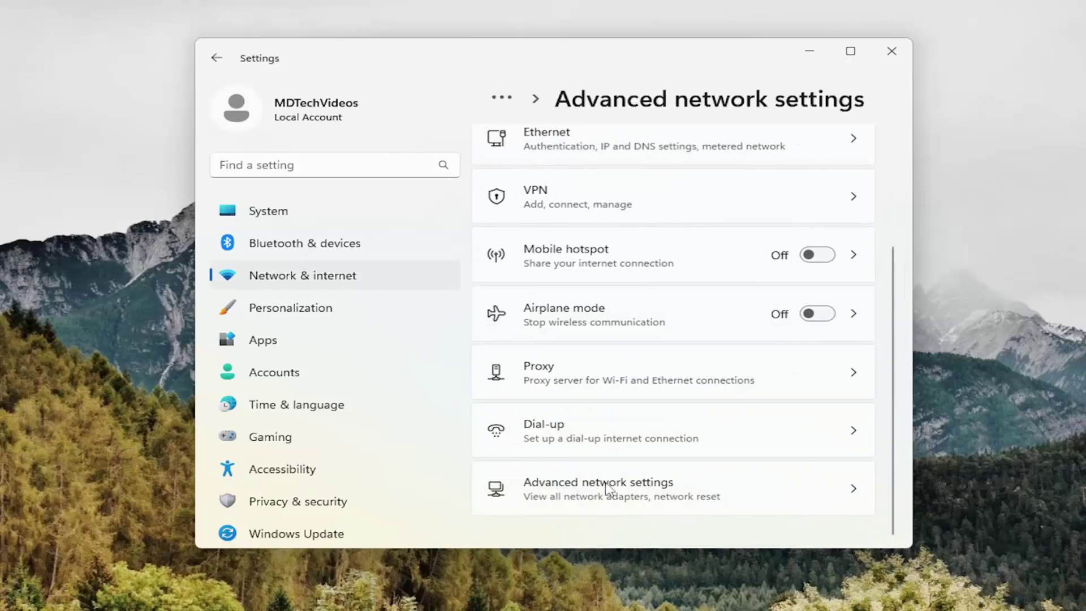
pyautogui.scroll(-3, 531, 339)
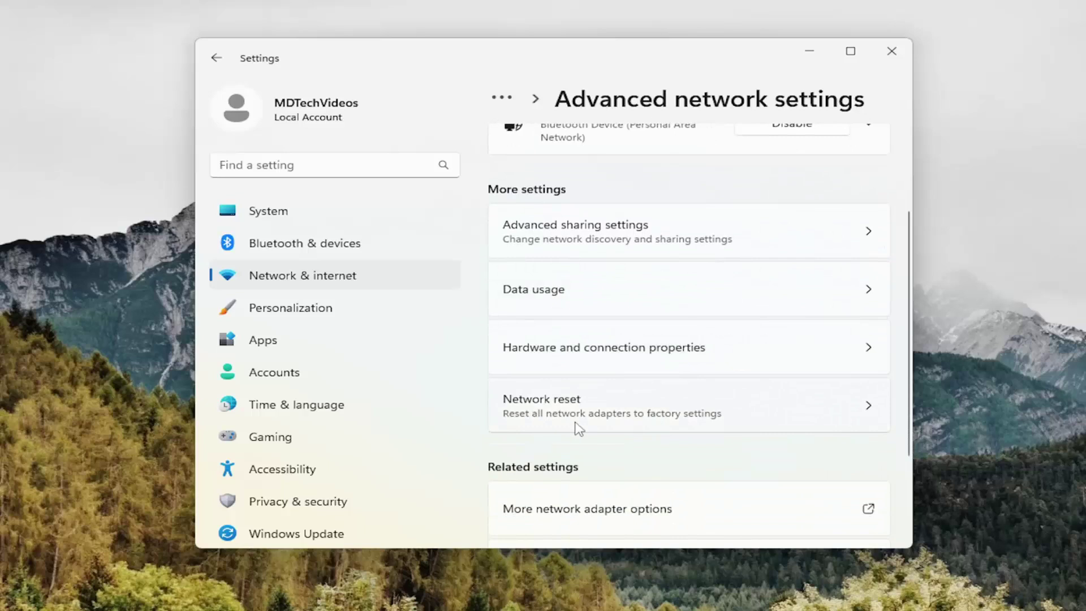
pyautogui.click(697, 405)
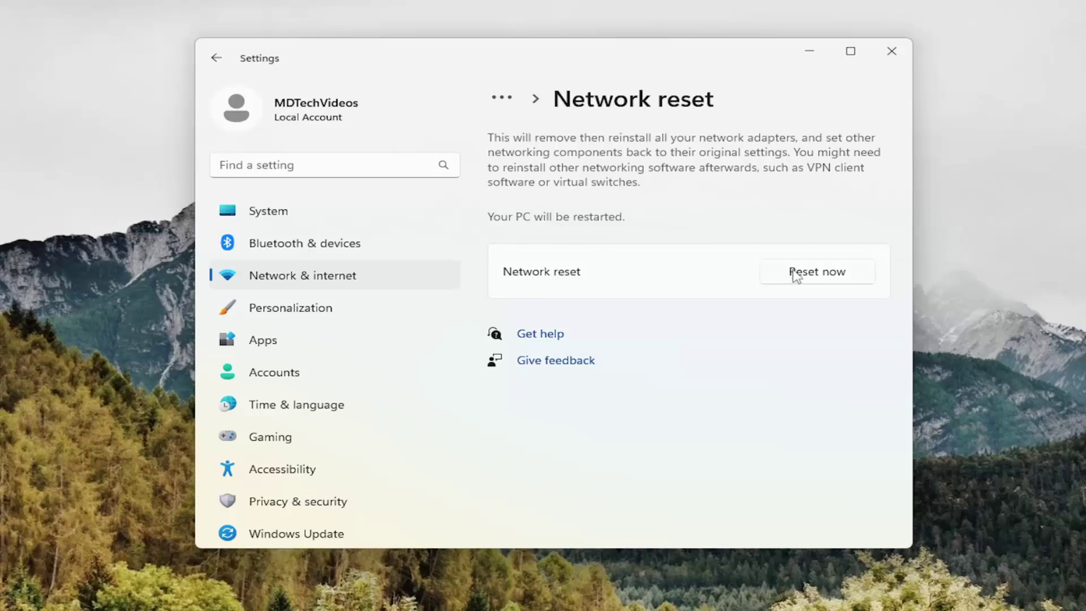
# - Reset the network now and confirm with Yes
pyautogui.click(812, 278)
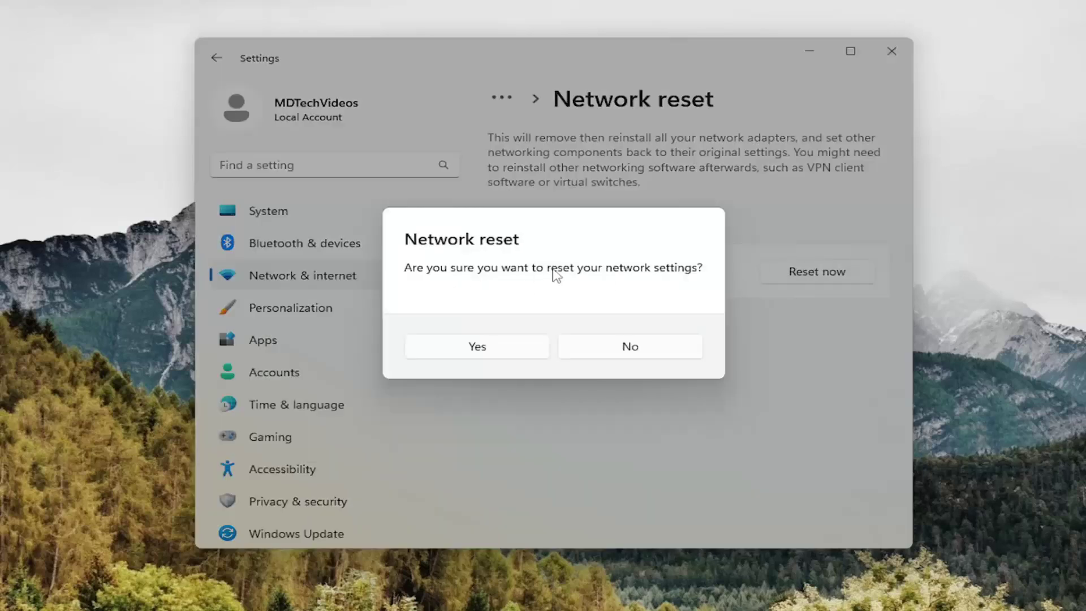
pyautogui.click(478, 346)
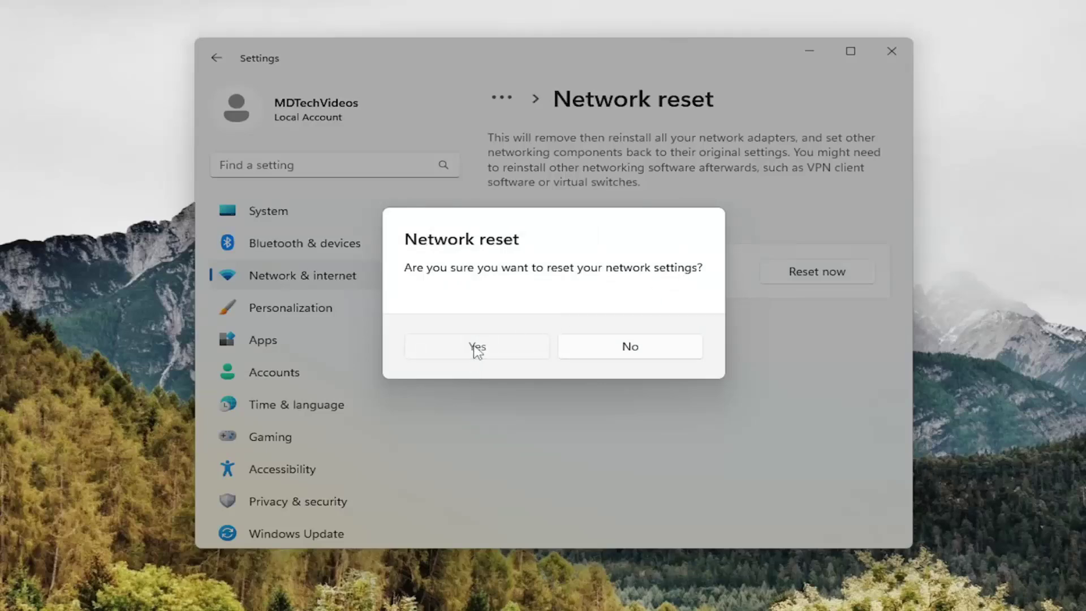